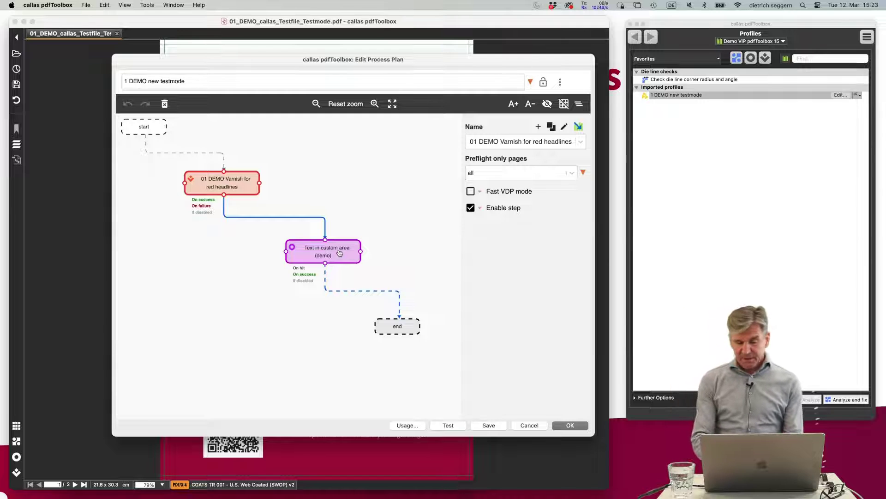
Test the process plan on the open PDF and select the "Text in custom area (demo)" check in the results.
{"action": "left_click", "coordinate": [448, 425]}
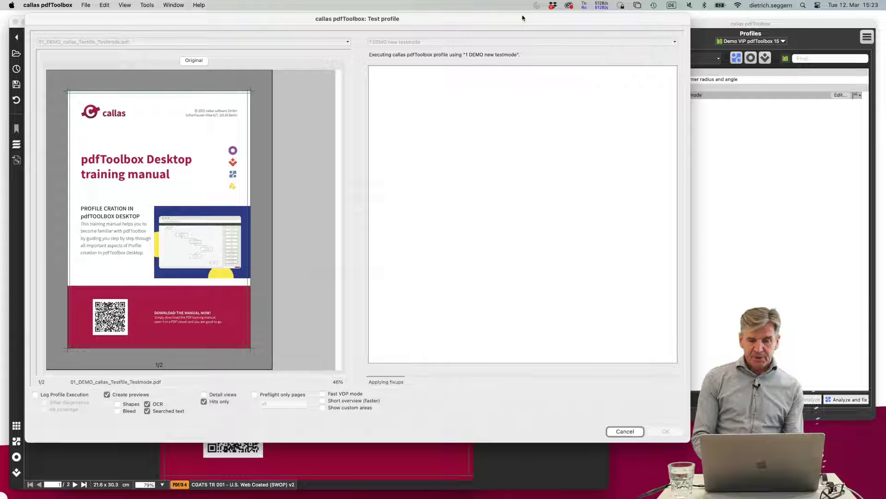
{"action": "left_click_drag", "start_coordinate": [523, 17], "coordinate": [529, 17]}
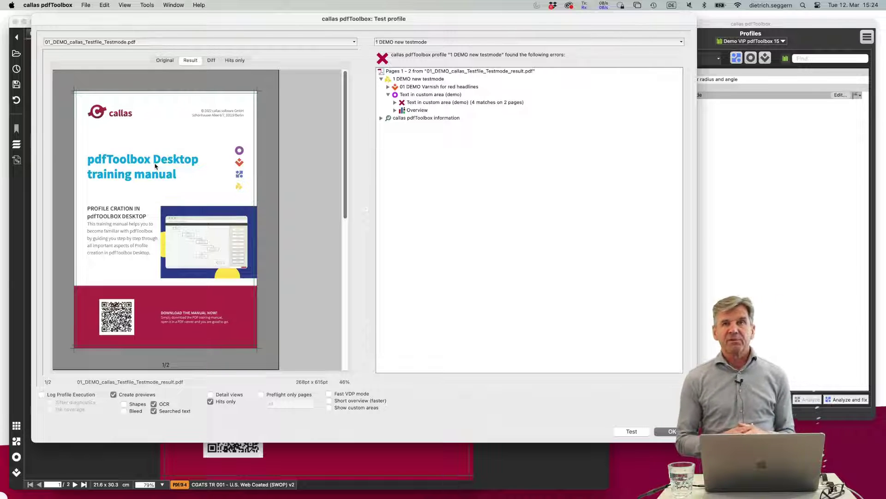
{"action": "left_click", "coordinate": [425, 104]}
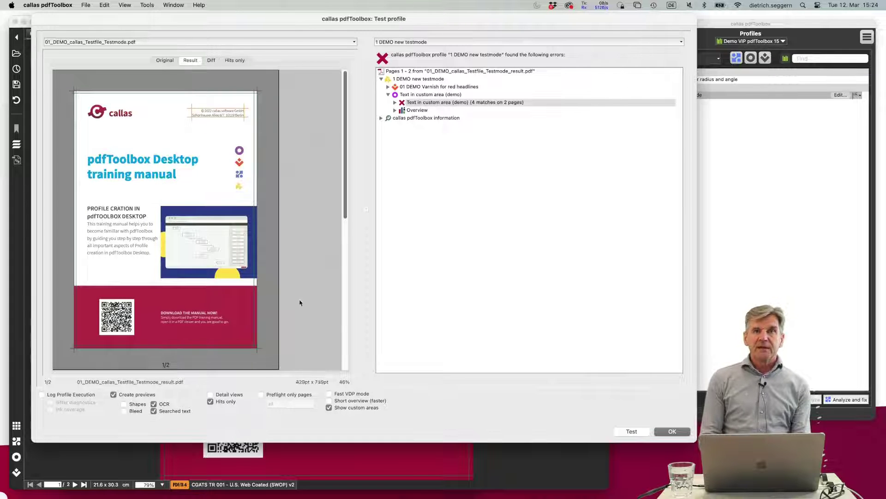
Toggle Show custom areas off and on to compare the result page with and without the marked area, leaving it enabled.
{"action": "left_click", "coordinate": [329, 408]}
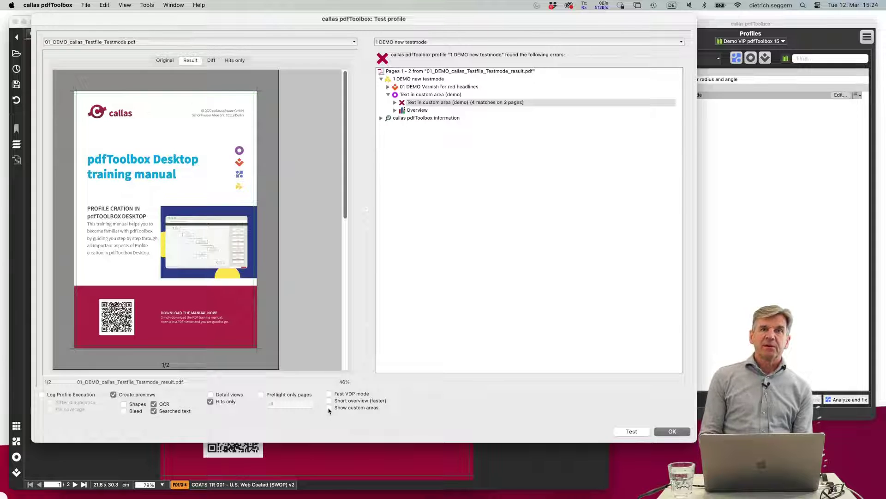
{"action": "left_click", "coordinate": [328, 408]}
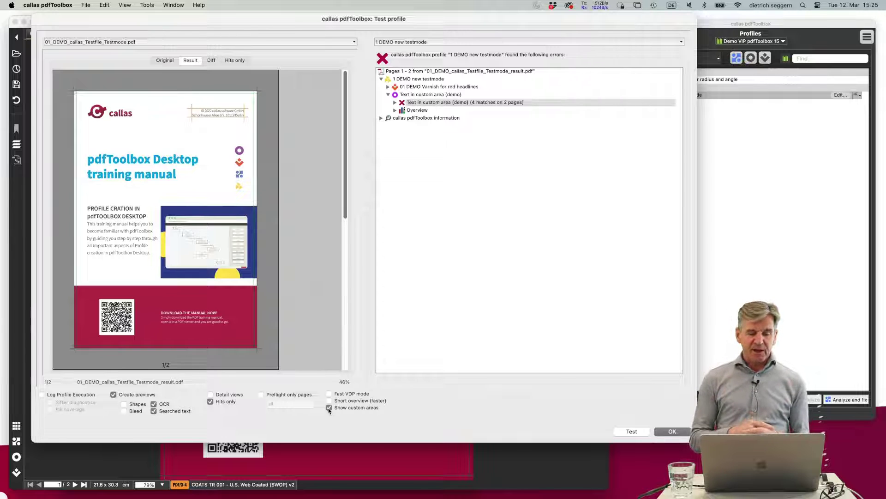
{"action": "left_click", "coordinate": [329, 408]}
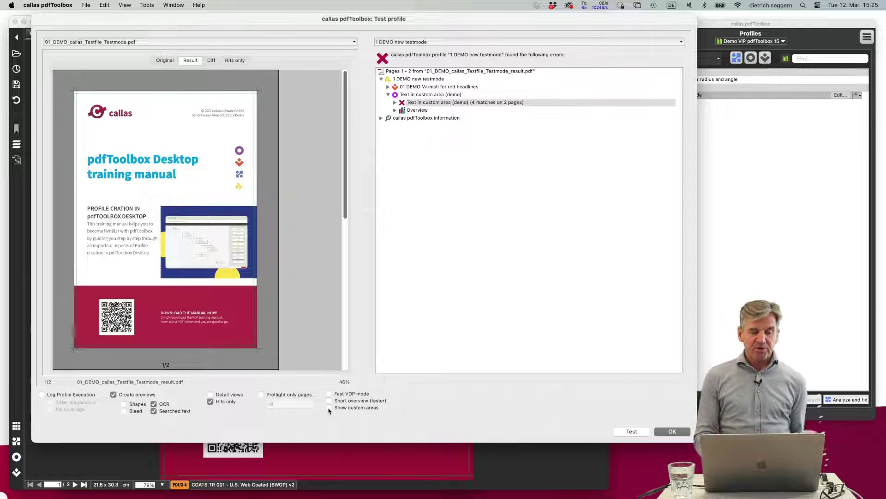
{"action": "left_click", "coordinate": [329, 408]}
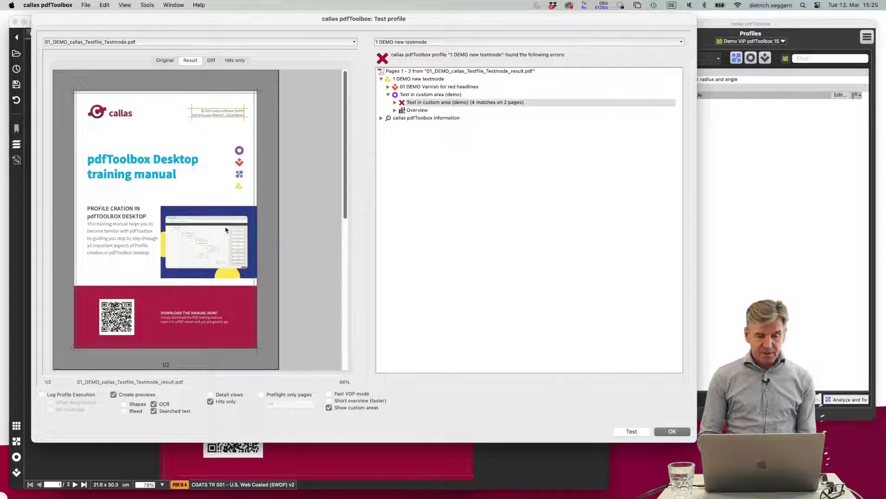
Toggle the Hits only option off and on, and examine the Hits only preview on both pages.
{"action": "left_click", "coordinate": [211, 402]}
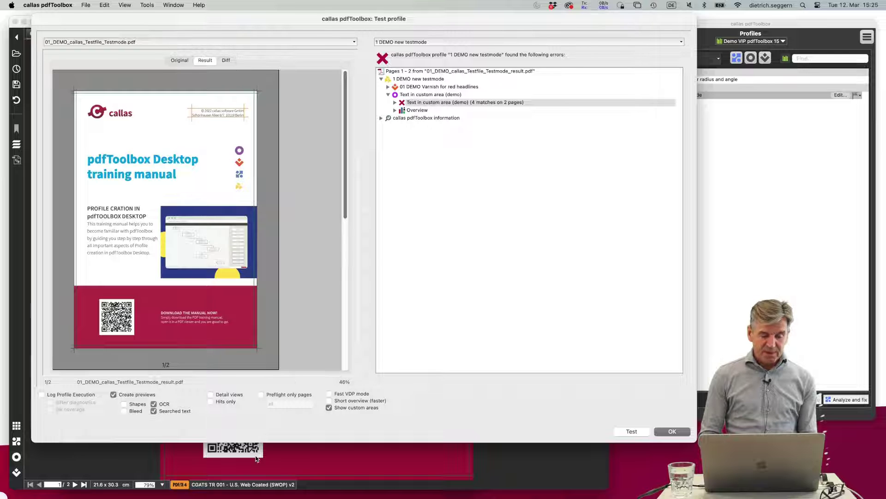
{"action": "left_click", "coordinate": [210, 401]}
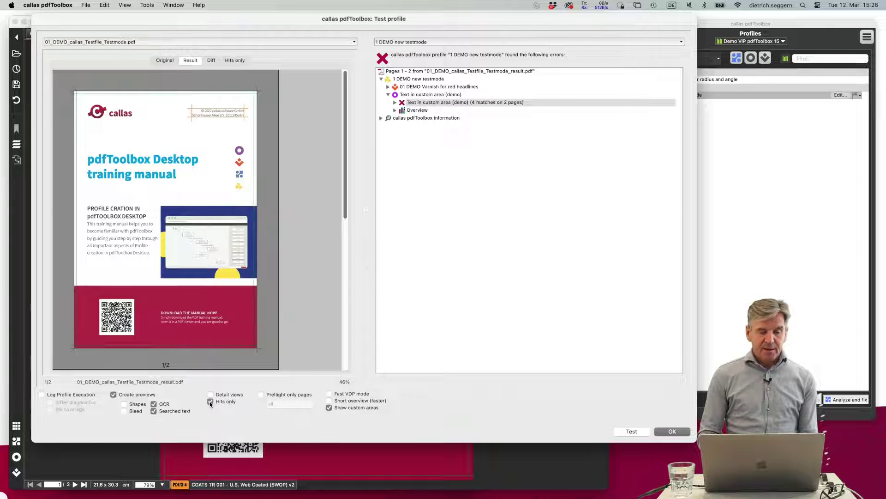
{"action": "left_click", "coordinate": [236, 61]}
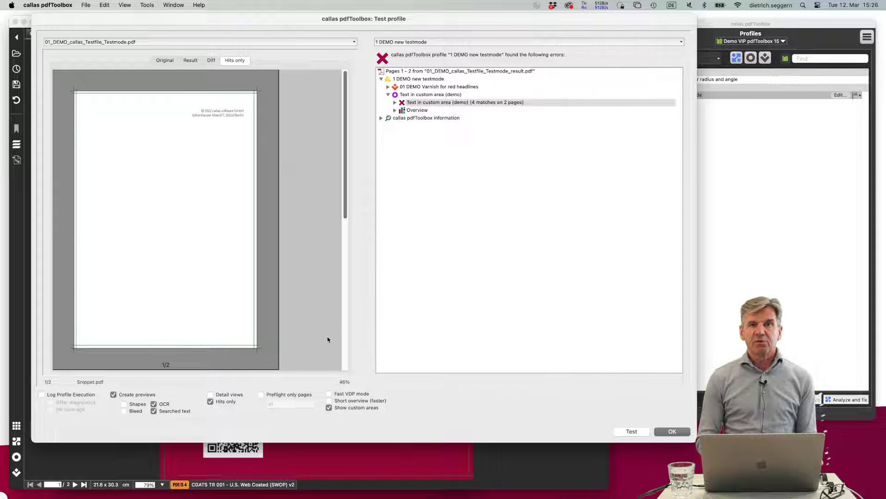
{"action": "left_click", "coordinate": [344, 361]}
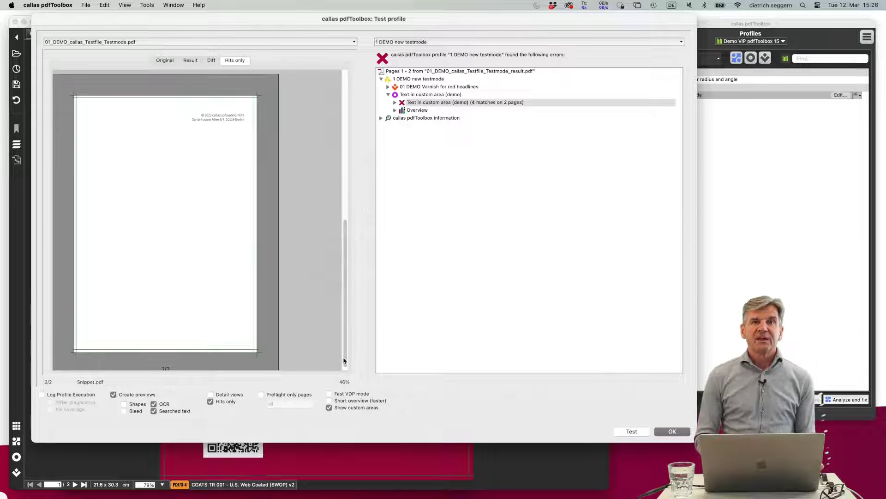
{"action": "left_click", "coordinate": [346, 79]}
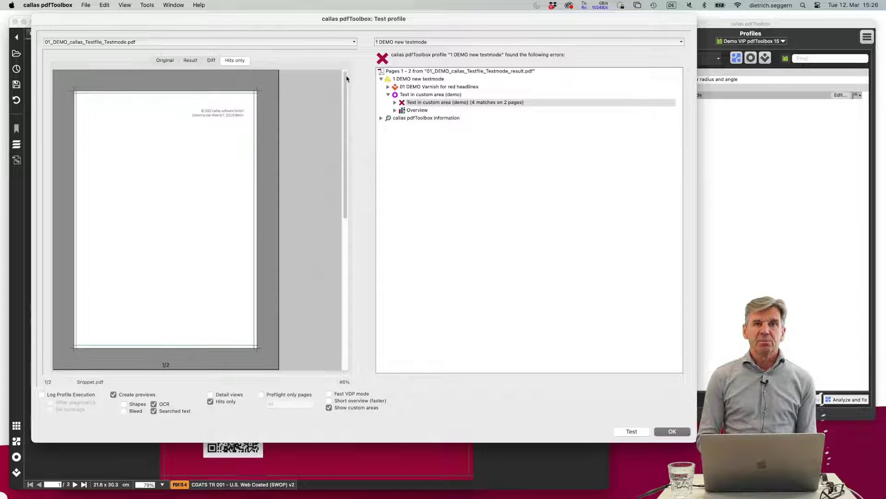
Disable Hits only, show the original page preview and enable Detail views.
{"action": "left_click", "coordinate": [210, 402]}
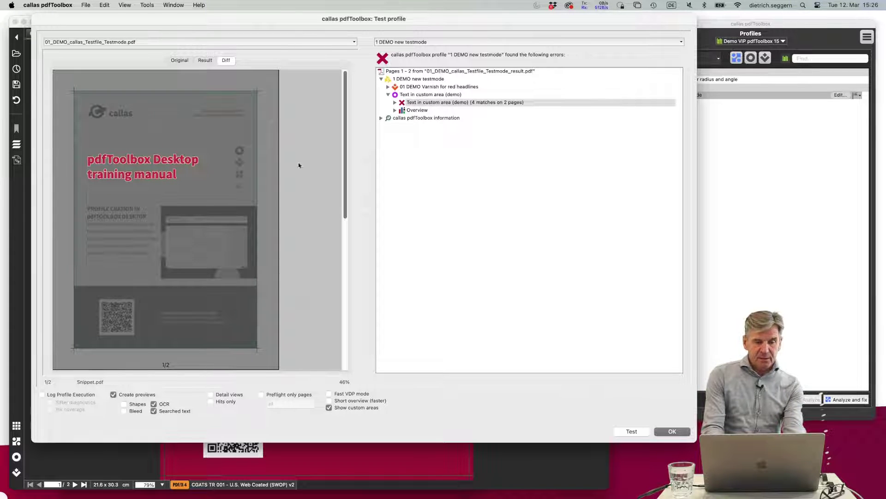
{"action": "left_click", "coordinate": [178, 61]}
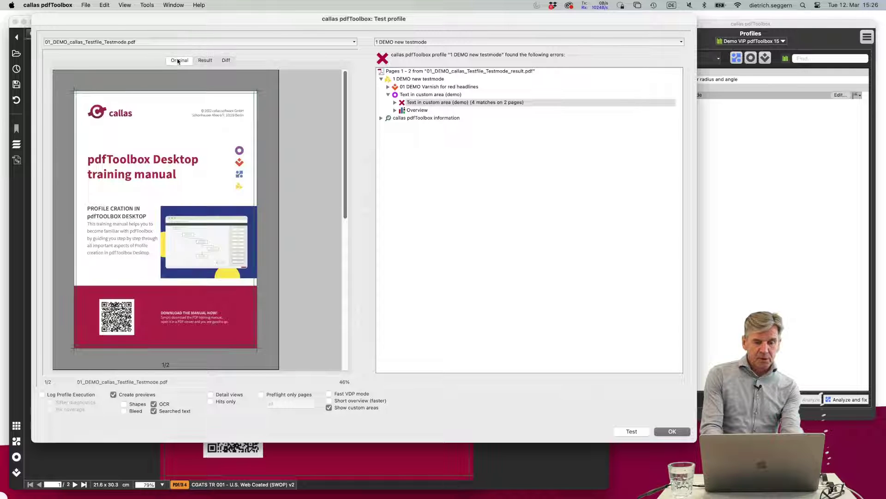
{"action": "left_click", "coordinate": [210, 395]}
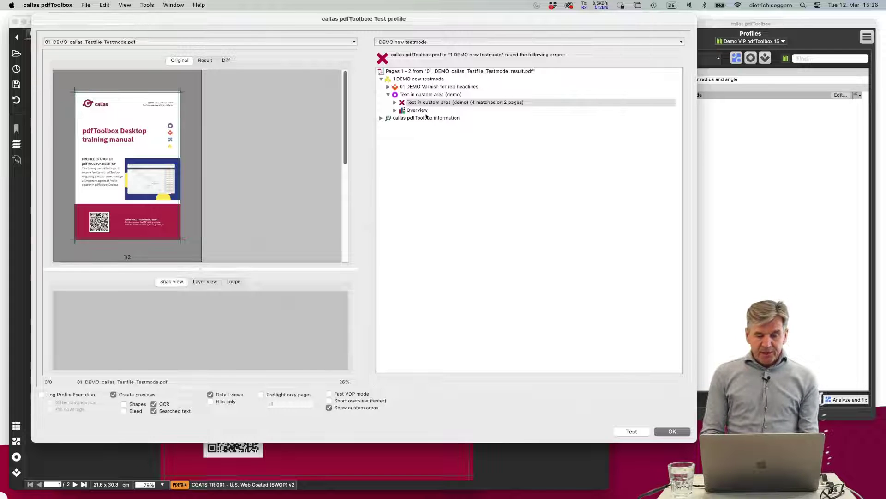
Expand the custom area text check and inspect both page 1 text matches in the snap view.
{"action": "left_click", "coordinate": [395, 103]}
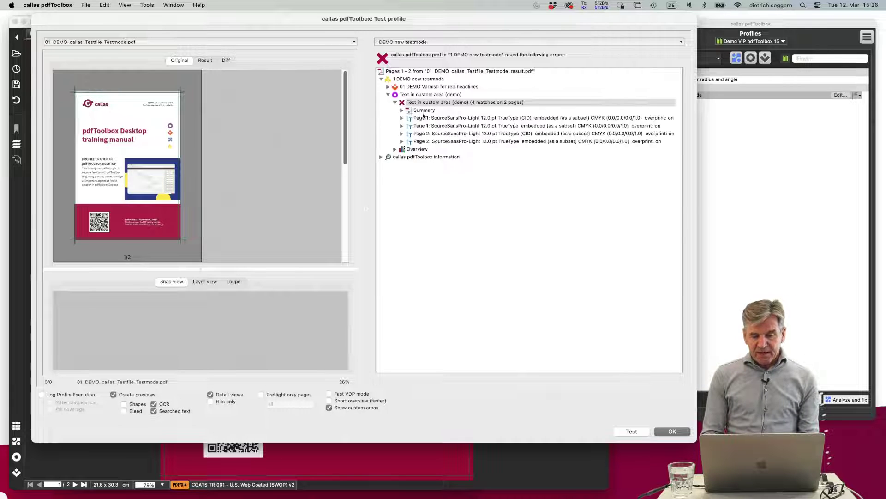
{"action": "left_click", "coordinate": [436, 119]}
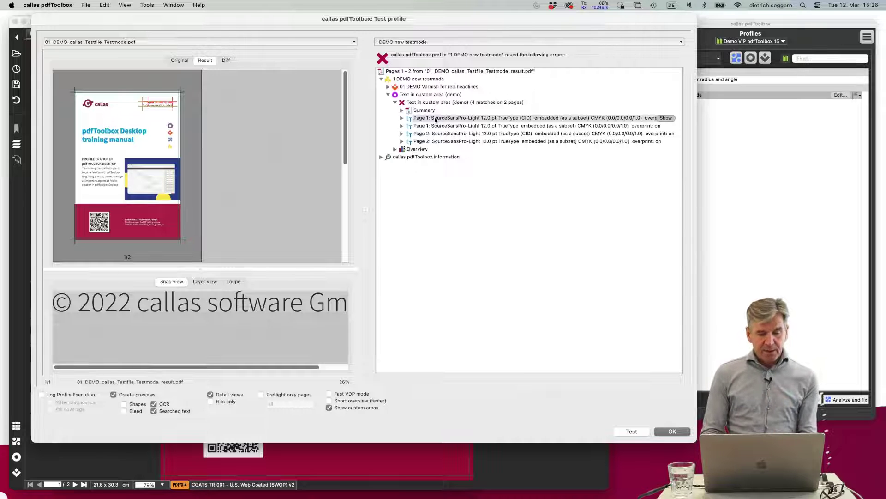
{"action": "left_click", "coordinate": [453, 126]}
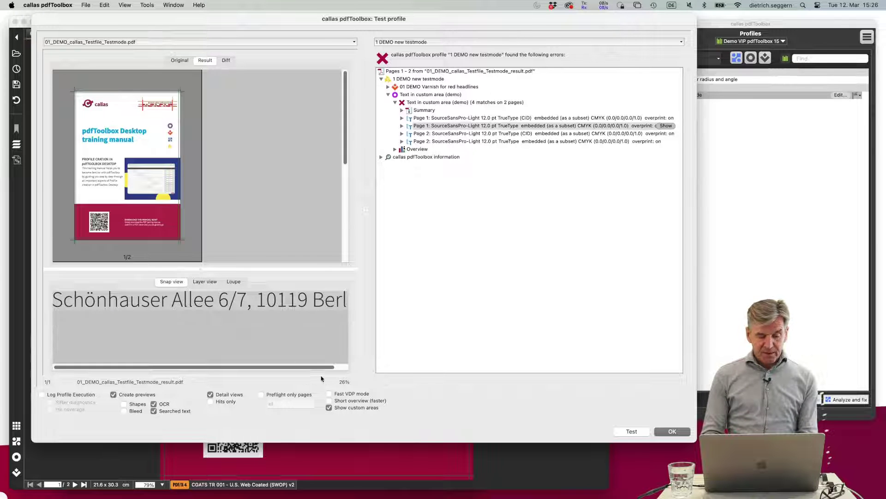
Compare the layer structure of the result file with that of the original file.
{"action": "left_click", "coordinate": [210, 283]}
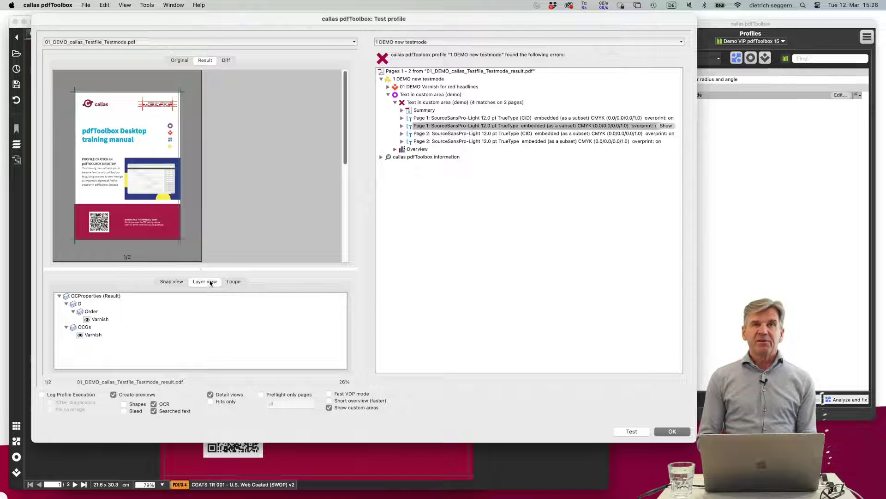
{"action": "left_click", "coordinate": [179, 61]}
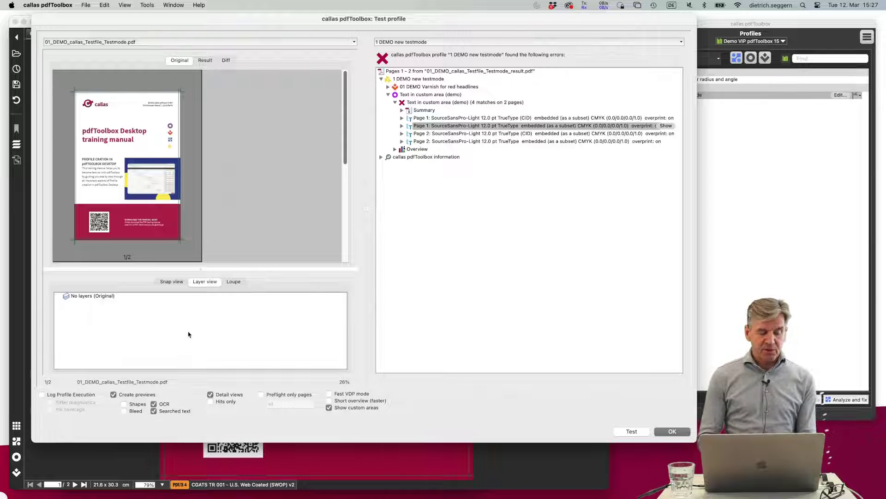
{"action": "left_click", "coordinate": [206, 61]}
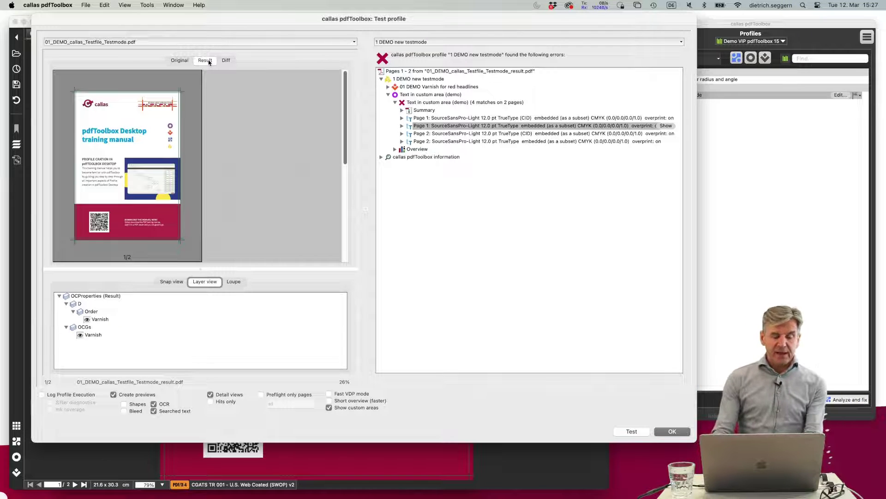
Hide the Varnish layer in the result preview to see the headline without it, and show the layer again.
{"action": "left_click", "coordinate": [87, 319]}
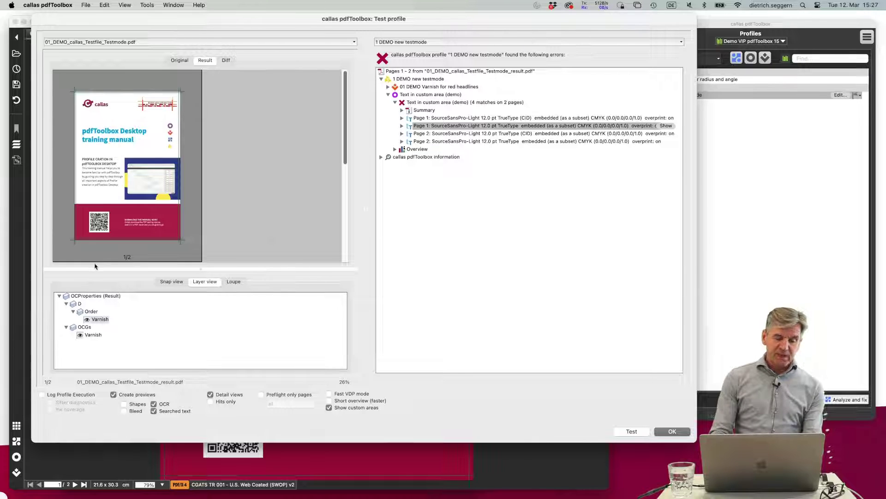
{"action": "left_click", "coordinate": [87, 319]}
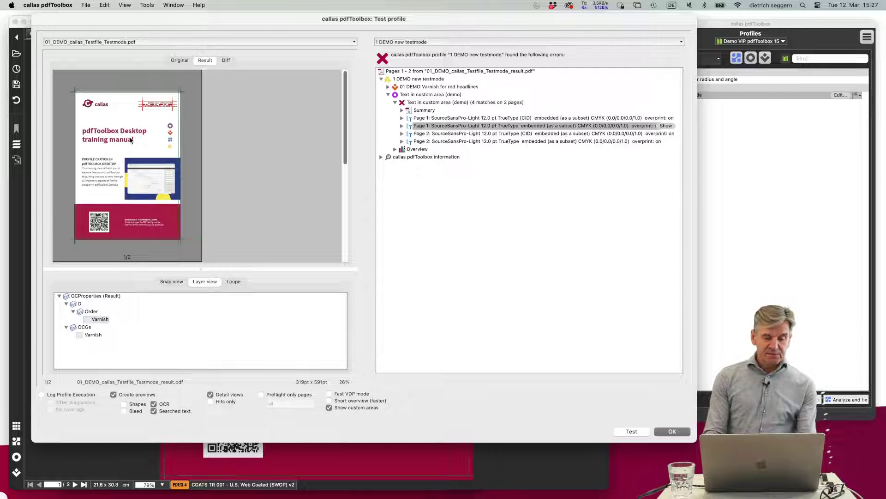
{"action": "left_click", "coordinate": [87, 319]}
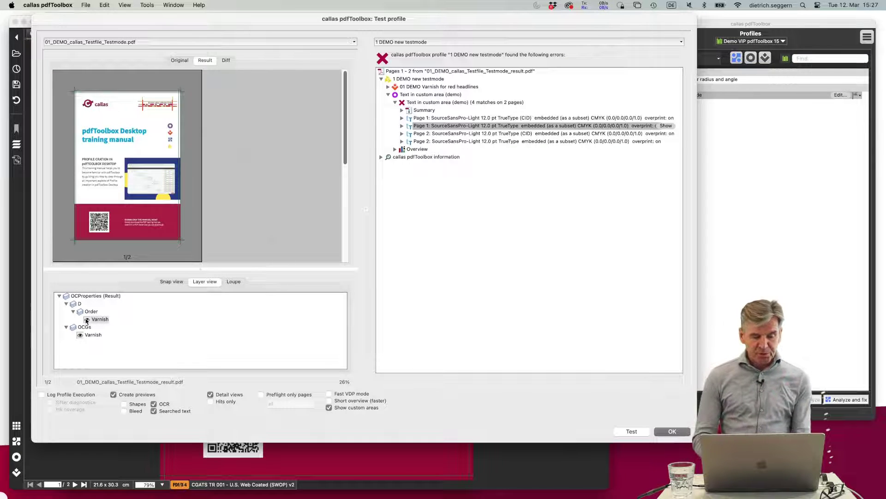
Inspect the result page's headline with the Loupe and set its magnification to 500%.
{"action": "left_click", "coordinate": [235, 282]}
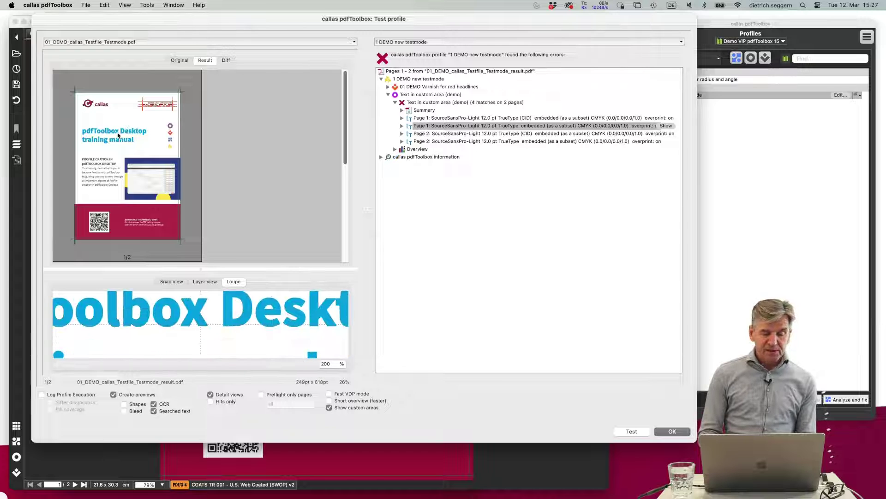
{"action": "left_click", "coordinate": [327, 364]}
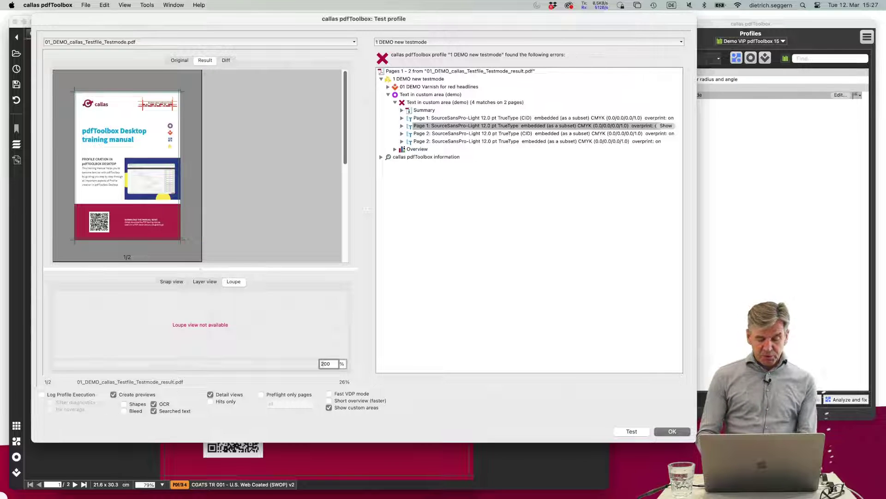
{"action": "key", "text": "BackSpace"}
{"action": "type", "text": "50"}
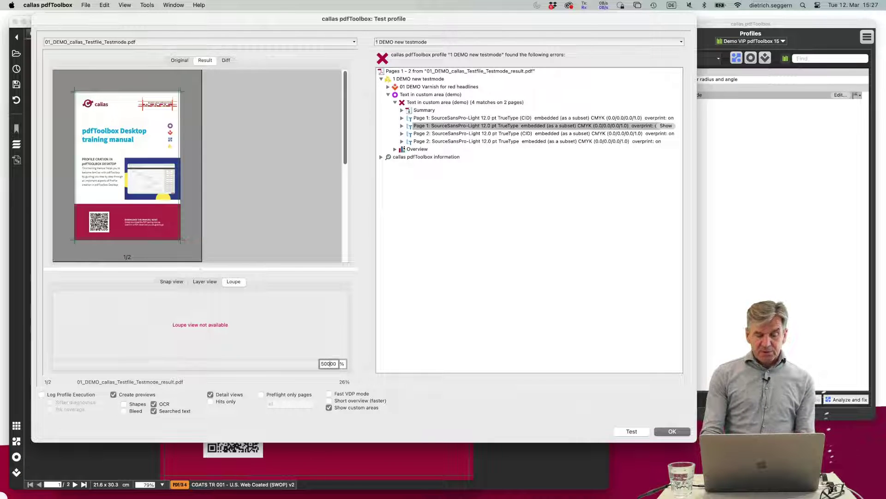
{"action": "key", "text": "BackSpace"}
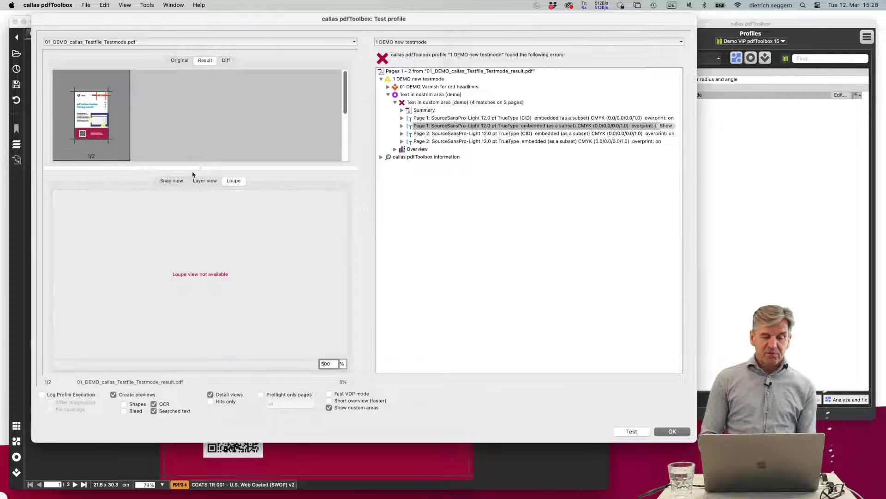
Enlarge the page preview area above the Loupe and set the Loupe magnification to 200%.
{"action": "left_click_drag", "start_coordinate": [197, 168], "coordinate": [200, 280]}
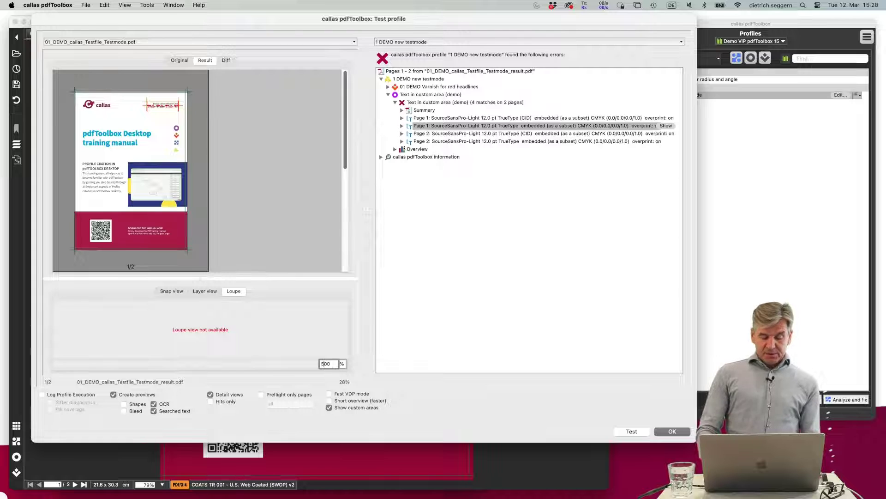
{"action": "left_click", "coordinate": [322, 363]}
{"action": "key", "text": "BackSpace"}
{"action": "type", "text": "2"}
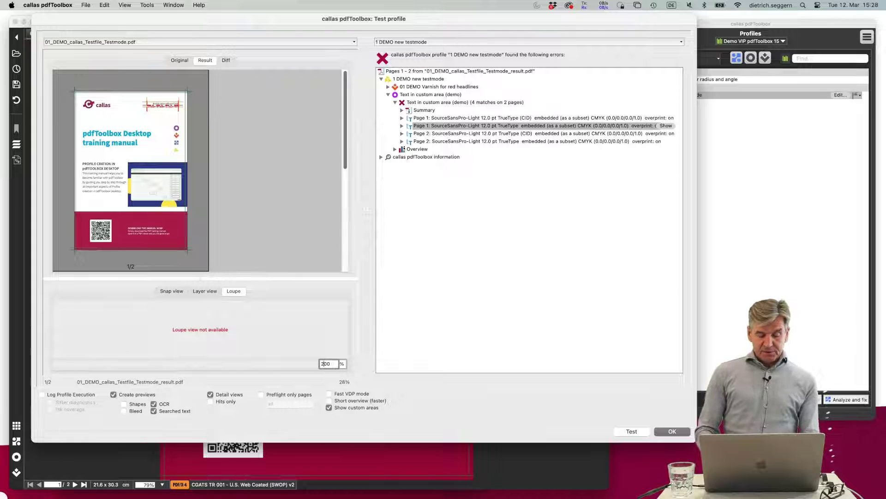
Hide the custom areas, rerun the test with Shapes previews enabled, and show the Shape Preview.
{"action": "left_click", "coordinate": [329, 408]}
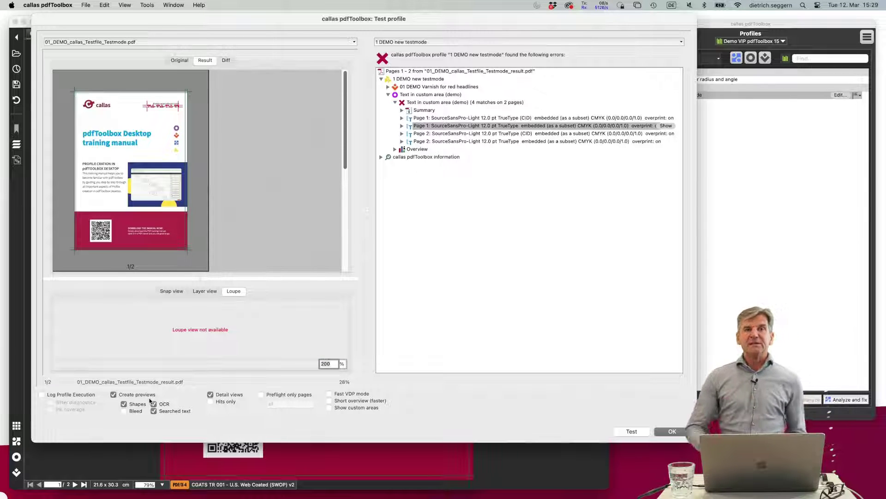
{"action": "left_click", "coordinate": [629, 436]}
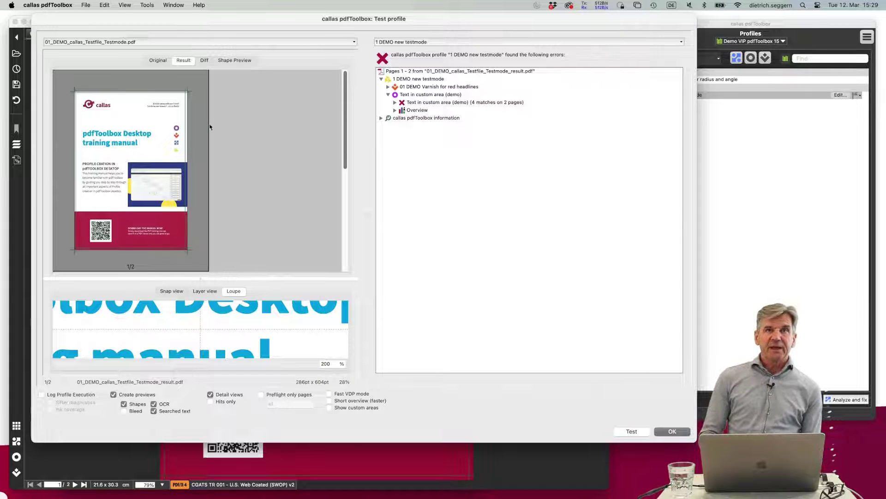
{"action": "left_click", "coordinate": [240, 63]}
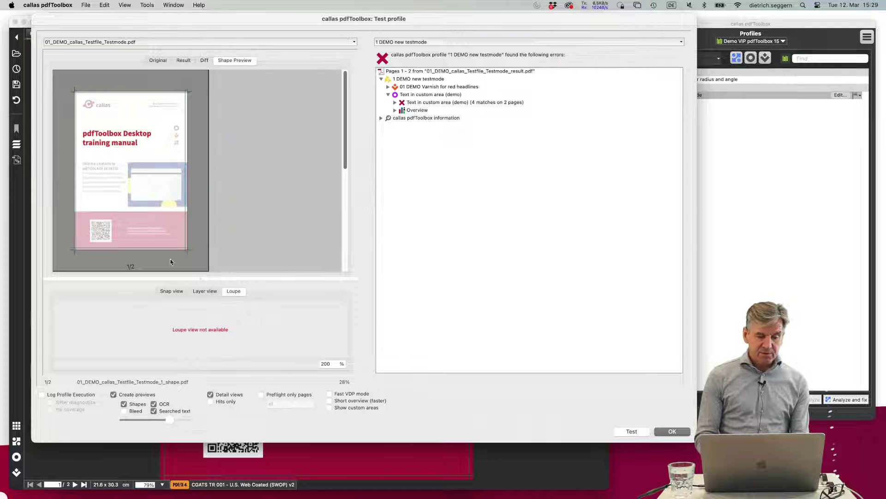
Compare the original page with the Shape Preview and adjust how strongly the page content shows behind the shapes.
{"action": "left_click", "coordinate": [158, 60]}
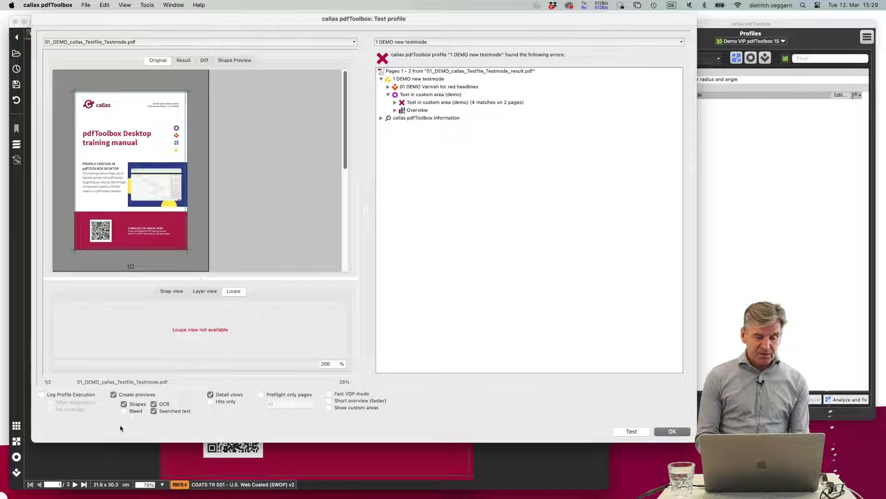
{"action": "left_click", "coordinate": [249, 60]}
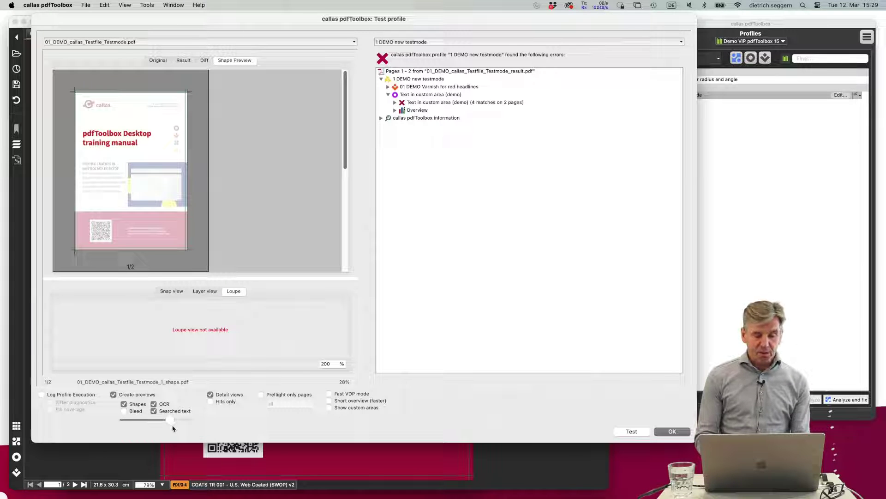
{"action": "mouse_move", "coordinate": [170, 420]}
{"action": "left_mouse_down"}
{"action": "mouse_move", "coordinate": [135, 419]}
{"action": "mouse_move", "coordinate": [191, 421]}
{"action": "mouse_move", "coordinate": [175, 423]}
{"action": "left_mouse_up"}
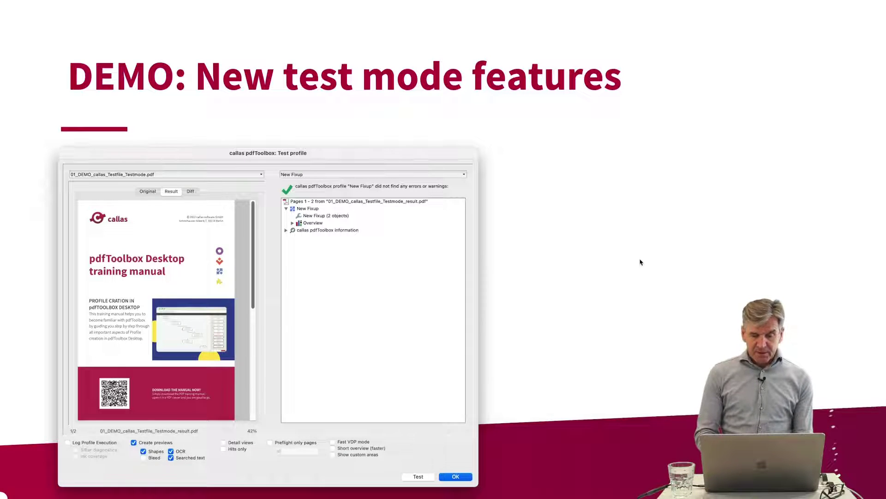
{"action": "key", "text": "Right"}
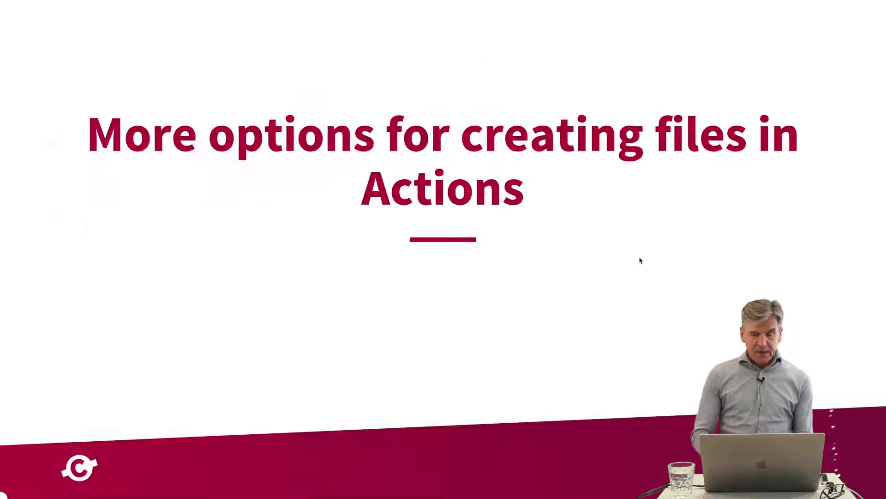
{"action": "key", "text": "Left"}
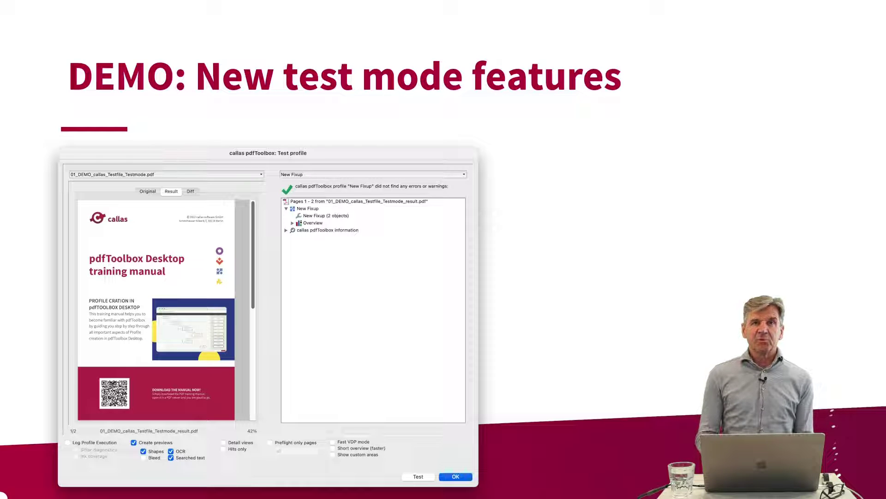
{"action": "key", "text": "Right"}
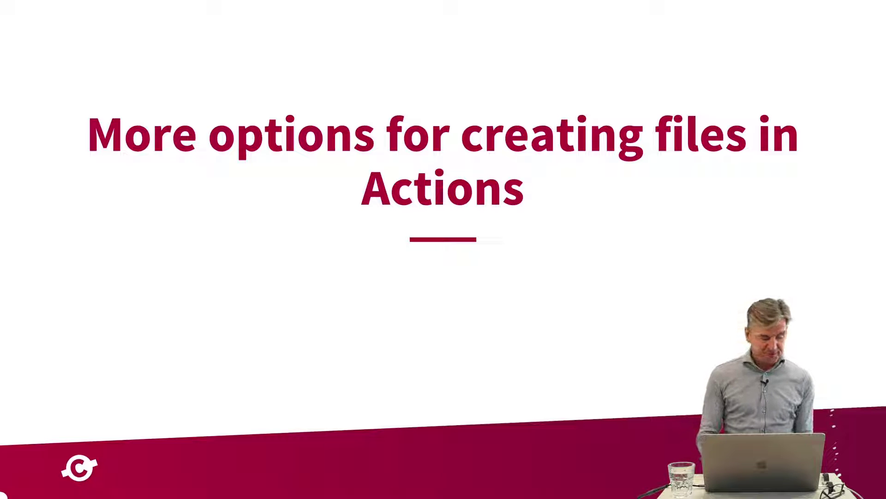
{"action": "key", "text": "Right"}
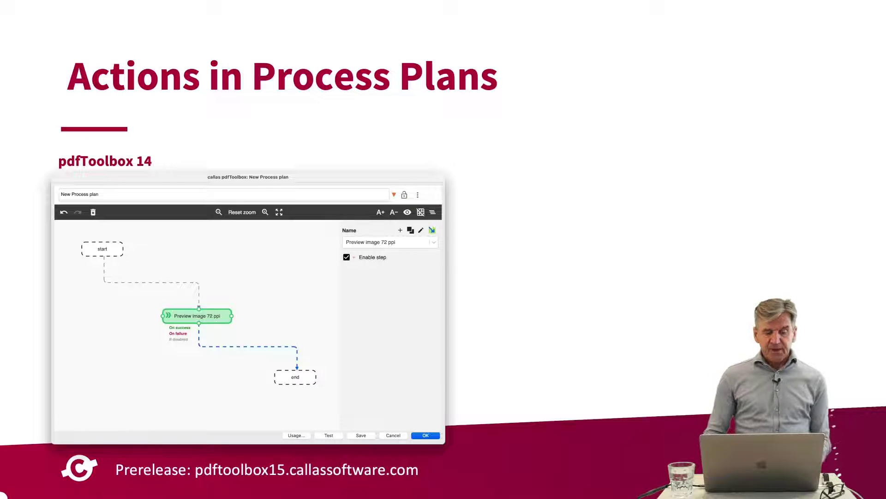